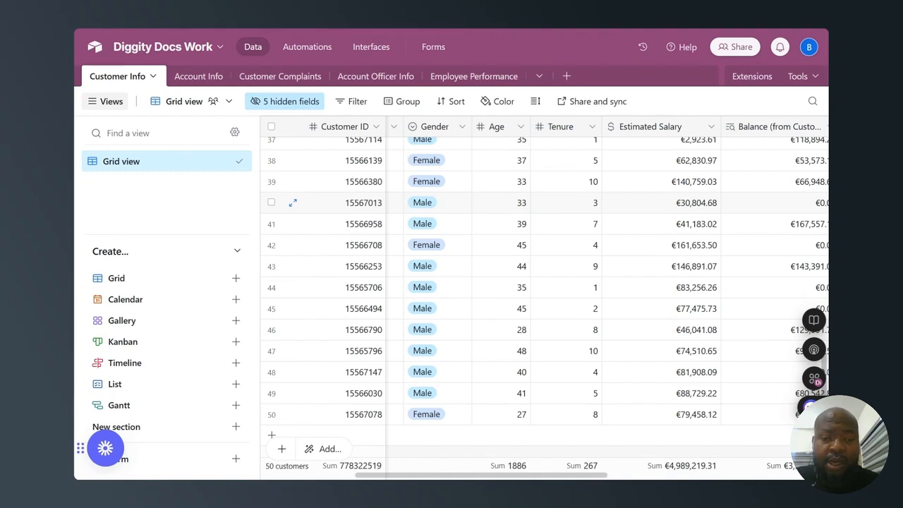
Look over the Employee Performance table, and review the salary, balance and assigned officer fields in the Customer Info table.
{"action": "left_click", "coordinate": [474, 76]}
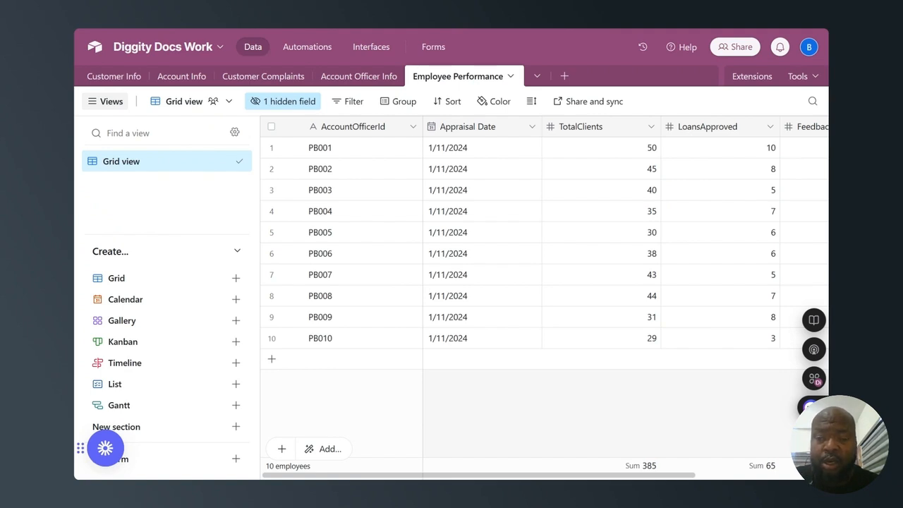
{"action": "left_click", "coordinate": [115, 76]}
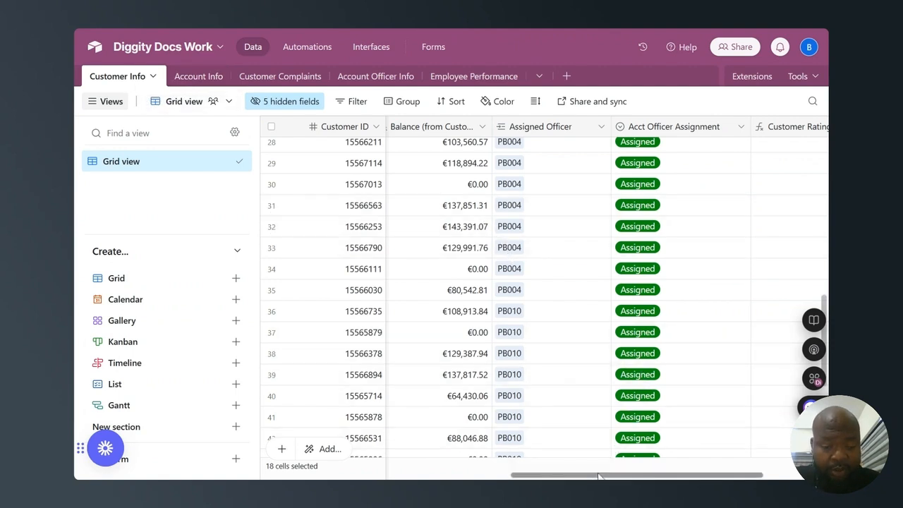
{"action": "left_click_drag", "start_coordinate": [601, 470], "coordinate": [519, 476]}
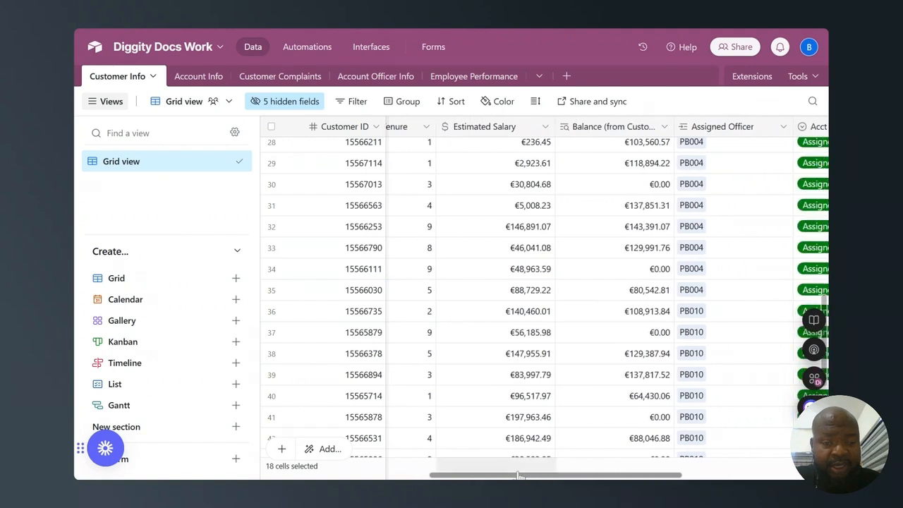
Review the fields of the Account Info table through Exited and those of the Customer Complaints table through Severity.
{"action": "left_click", "coordinate": [189, 76]}
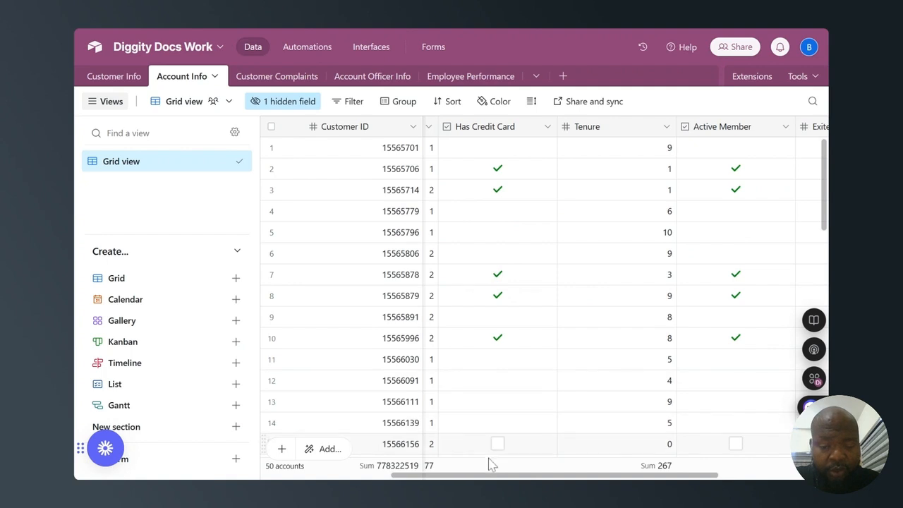
{"action": "left_click_drag", "start_coordinate": [488, 476], "coordinate": [584, 466]}
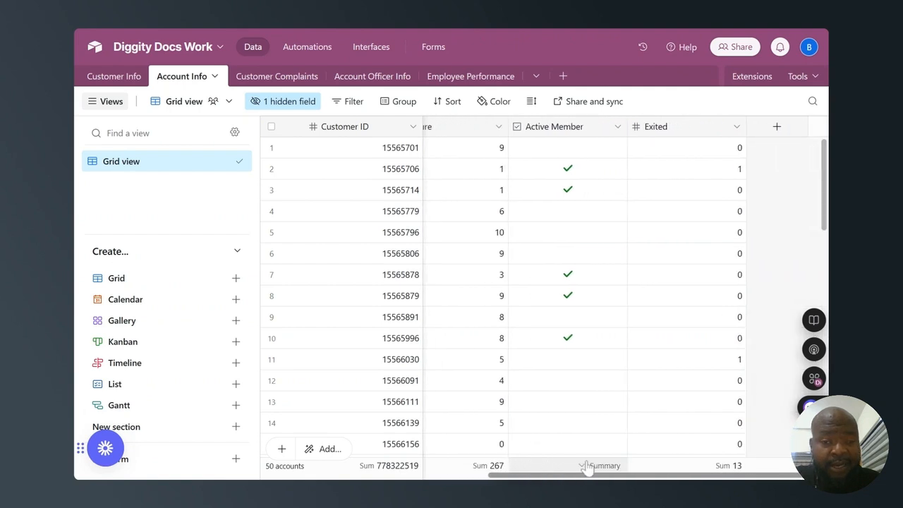
{"action": "left_click", "coordinate": [309, 78]}
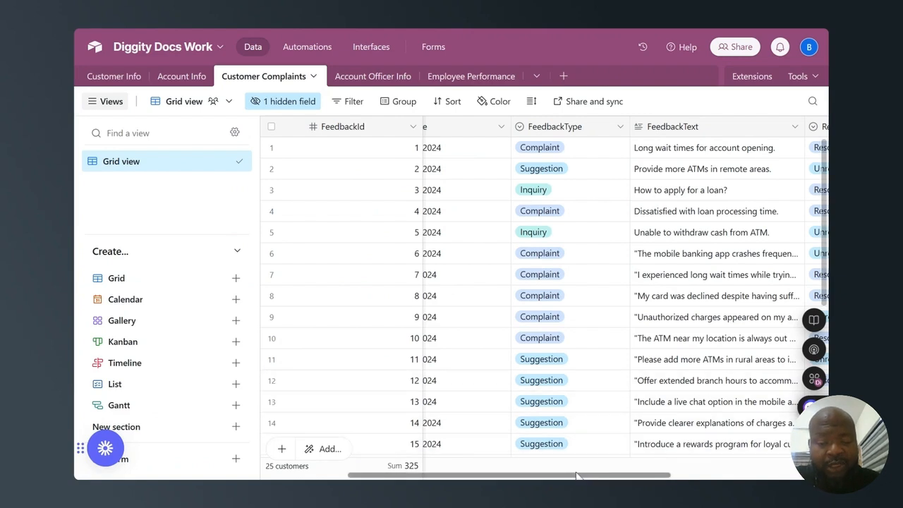
{"action": "mouse_move", "coordinate": [577, 475]}
{"action": "left_mouse_down"}
{"action": "mouse_move", "coordinate": [713, 471]}
{"action": "mouse_move", "coordinate": [586, 477]}
{"action": "left_mouse_up"}
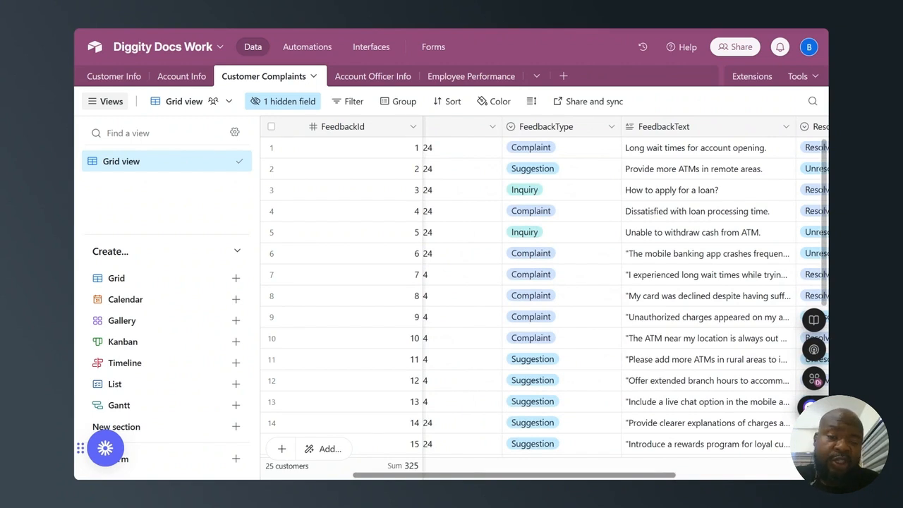
{"action": "left_click_drag", "start_coordinate": [582, 475], "coordinate": [727, 475]}
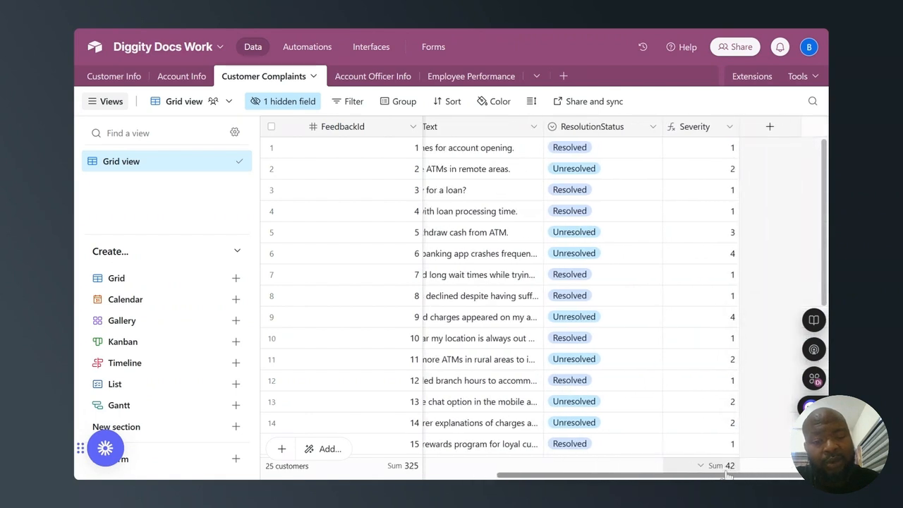
Inspect the Severity field's formula in Customer Complaints and review the FeedbackType and ResolutionStatus fields it uses.
{"action": "double_click", "coordinate": [695, 127]}
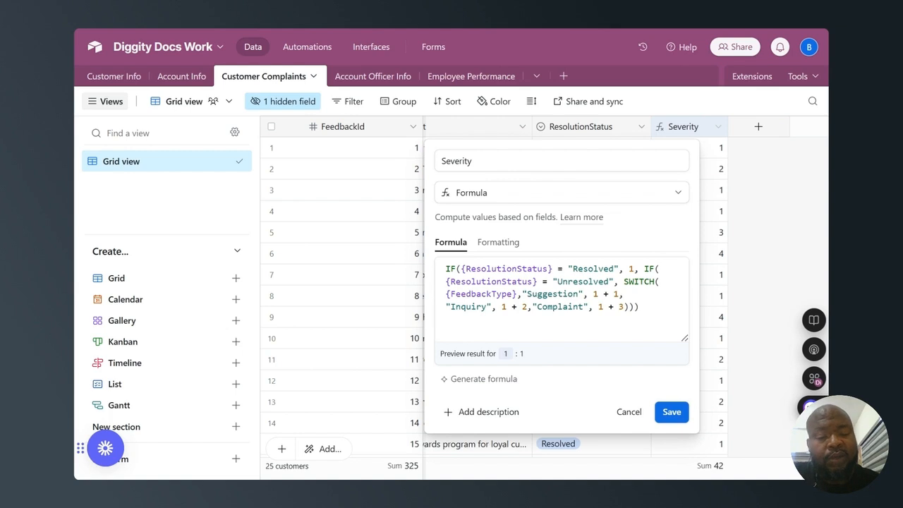
{"action": "left_click", "coordinate": [672, 412]}
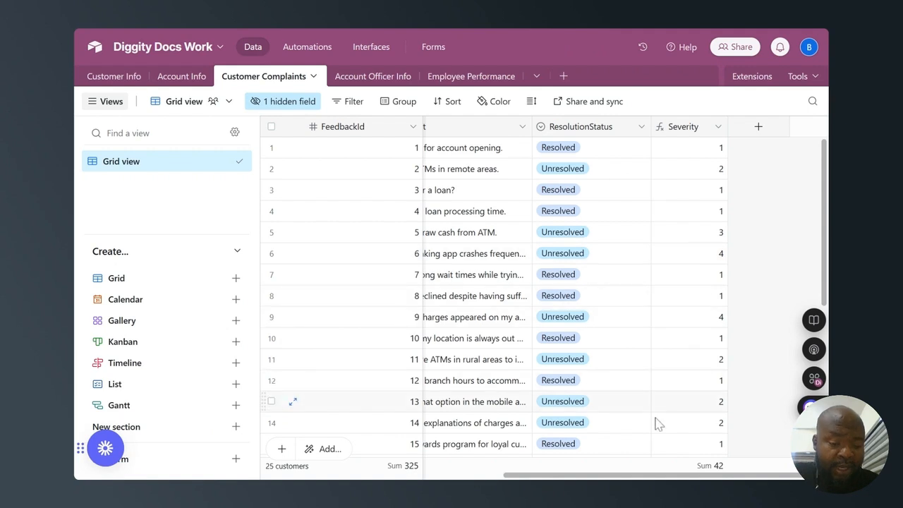
{"action": "left_click_drag", "start_coordinate": [603, 478], "coordinate": [549, 478]}
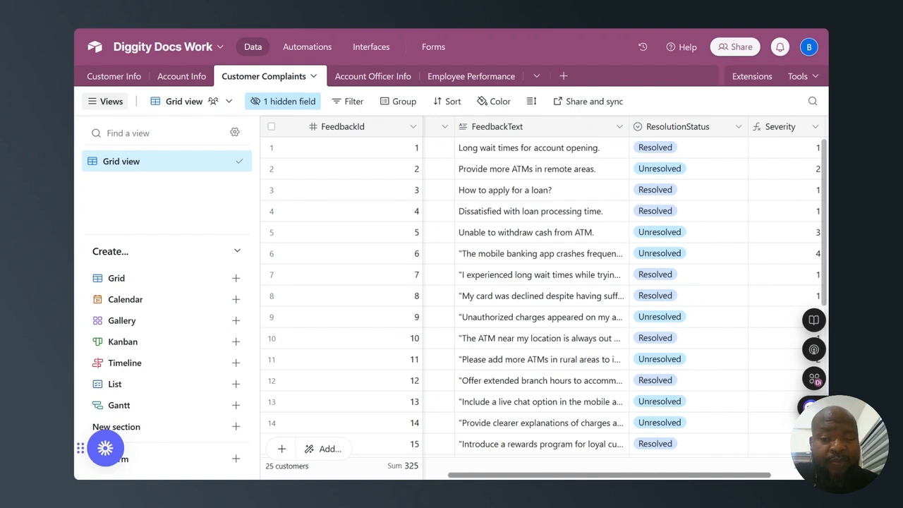
{"action": "left_click_drag", "start_coordinate": [518, 478], "coordinate": [472, 478]}
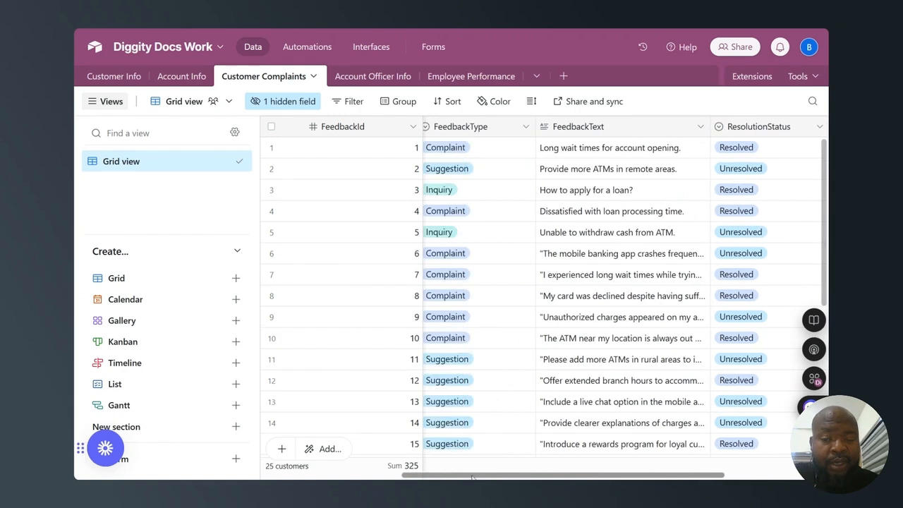
{"action": "scroll", "coordinate": [472, 477], "scroll_direction": "left", "scroll_amount": 2}
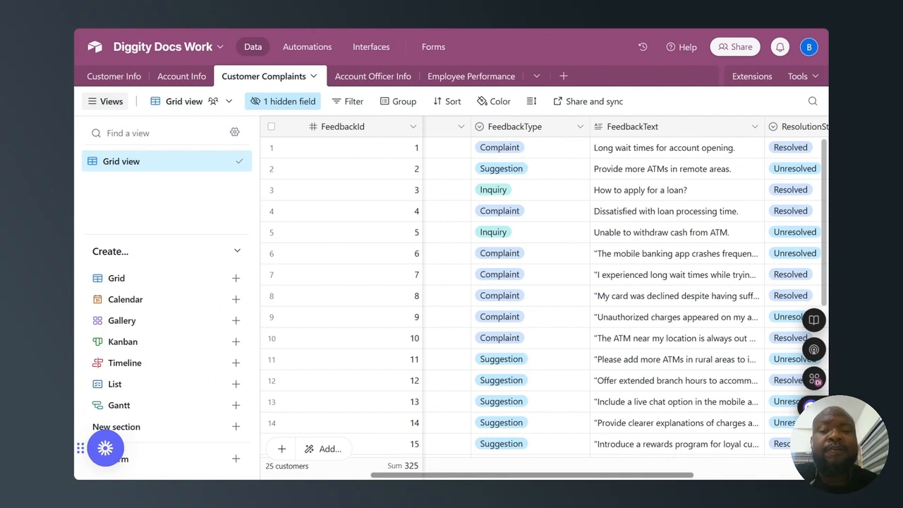
Review the level, experience and score fields in Account Officer Info and the client, loan and feedback figures in Employee Performance.
{"action": "left_click", "coordinate": [397, 79]}
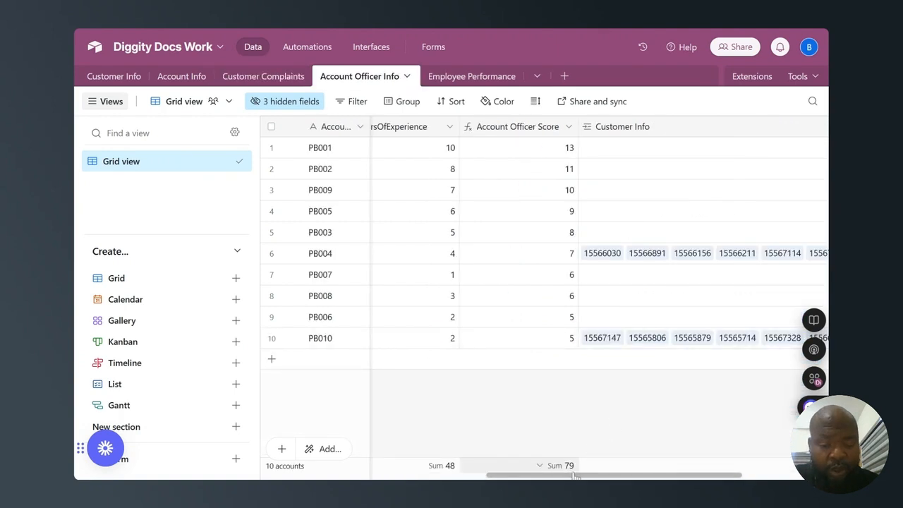
{"action": "left_click_drag", "start_coordinate": [573, 467], "coordinate": [417, 479]}
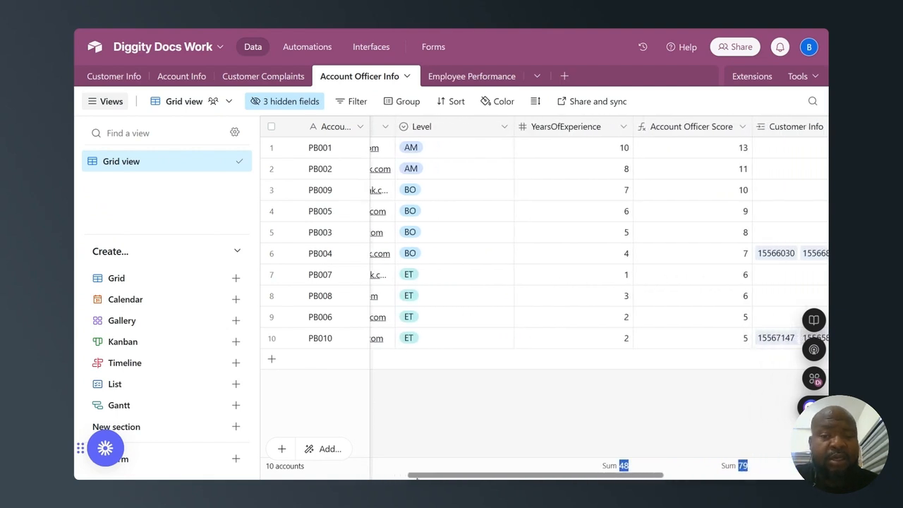
{"action": "left_click", "coordinate": [481, 77]}
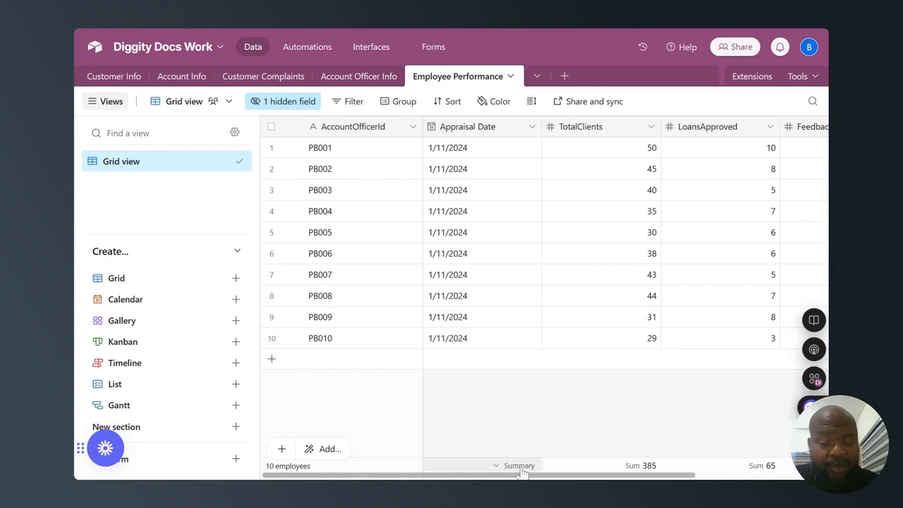
{"action": "scroll", "coordinate": [522, 466], "scroll_direction": "right", "scroll_amount": 4}
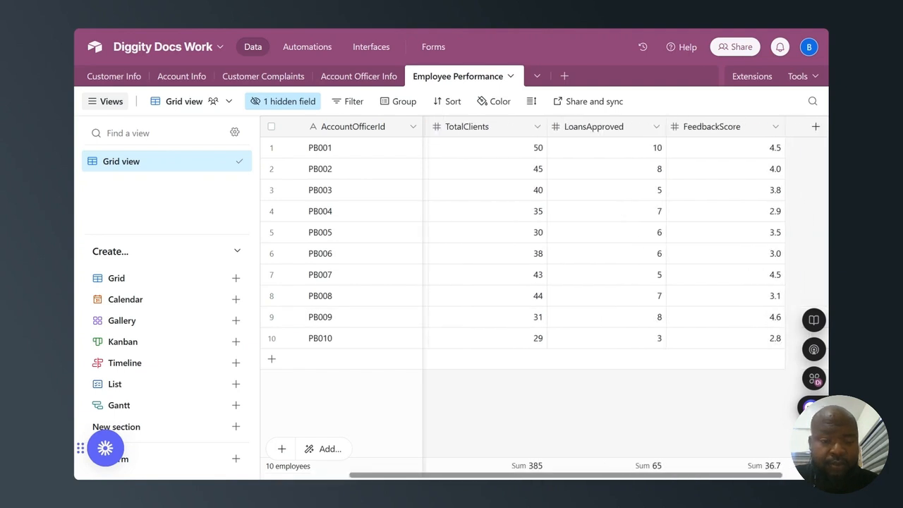
{"action": "scroll", "coordinate": [522, 465], "scroll_direction": "left", "scroll_amount": 4}
Inspect the formula of the Account Officer Score field in the Account Officer Info table, and close it without editing.
{"action": "left_click", "coordinate": [336, 78]}
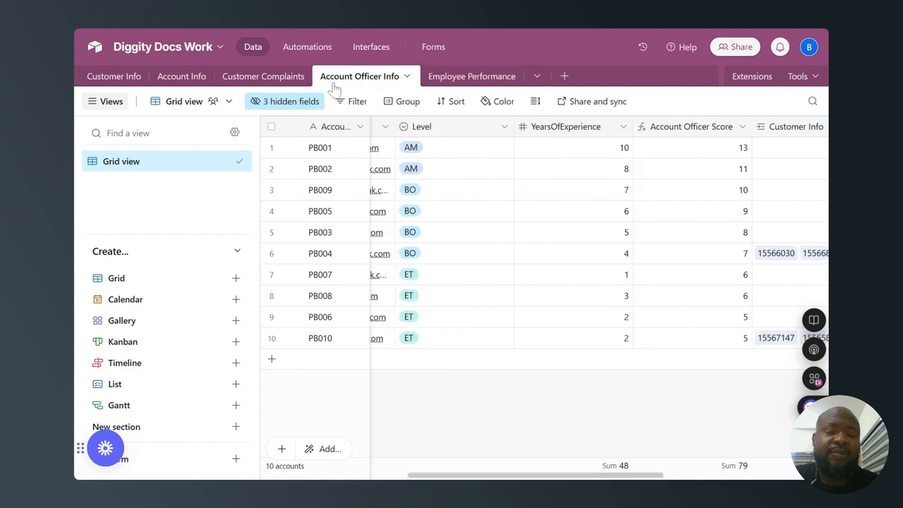
{"action": "double_click", "coordinate": [712, 132]}
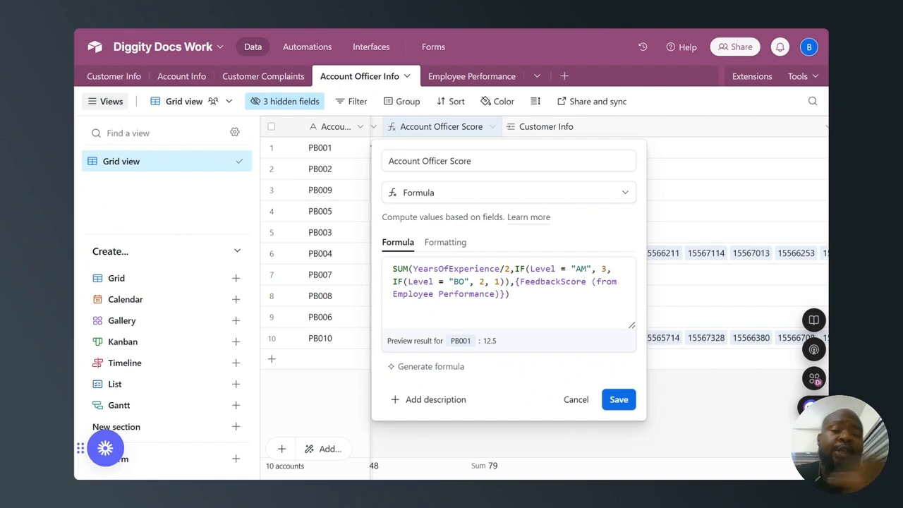
{"action": "left_click", "coordinate": [700, 171]}
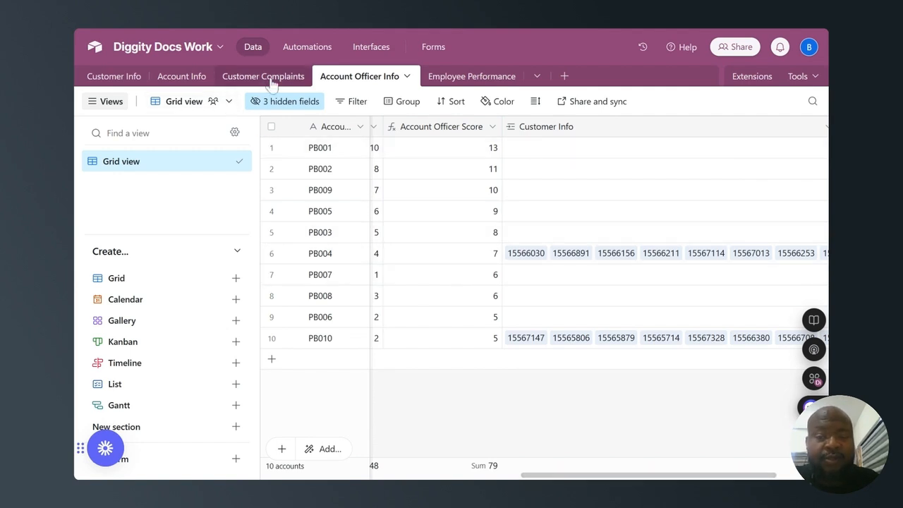
Inspect the formula of the Customer Rating field in the Customer Info table, and close it without editing.
{"action": "left_click", "coordinate": [115, 77]}
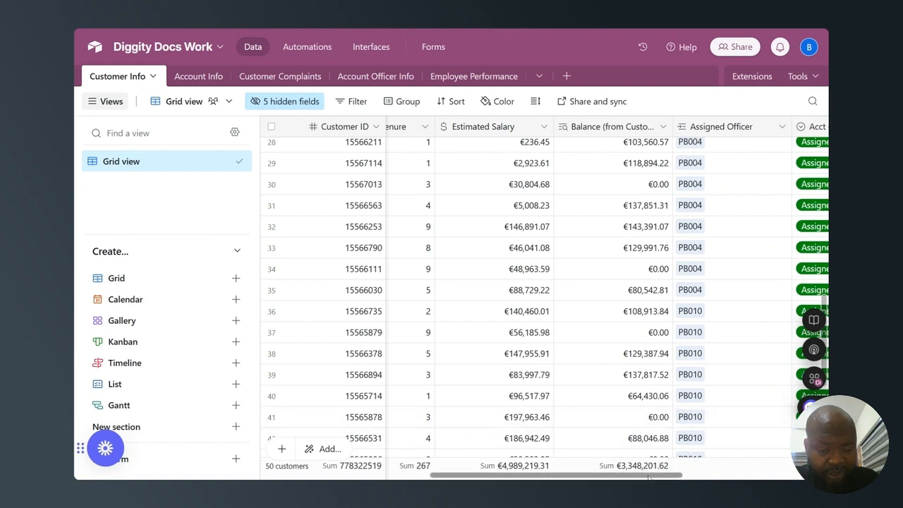
{"action": "left_click_drag", "start_coordinate": [648, 478], "coordinate": [783, 476]}
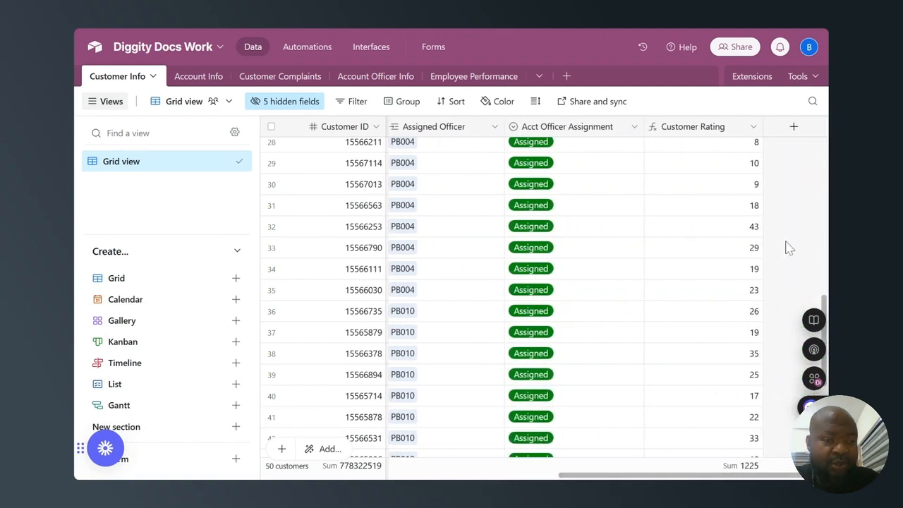
{"action": "double_click", "coordinate": [695, 134]}
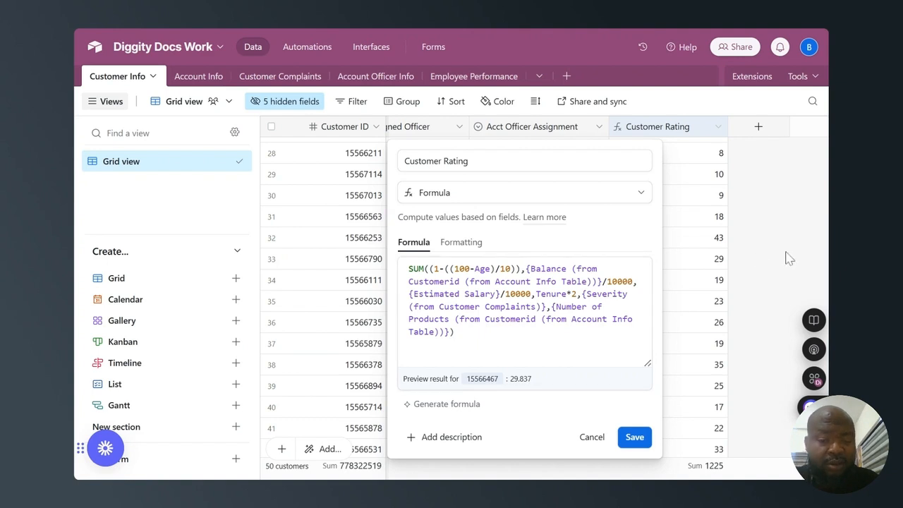
{"action": "left_click", "coordinate": [762, 248]}
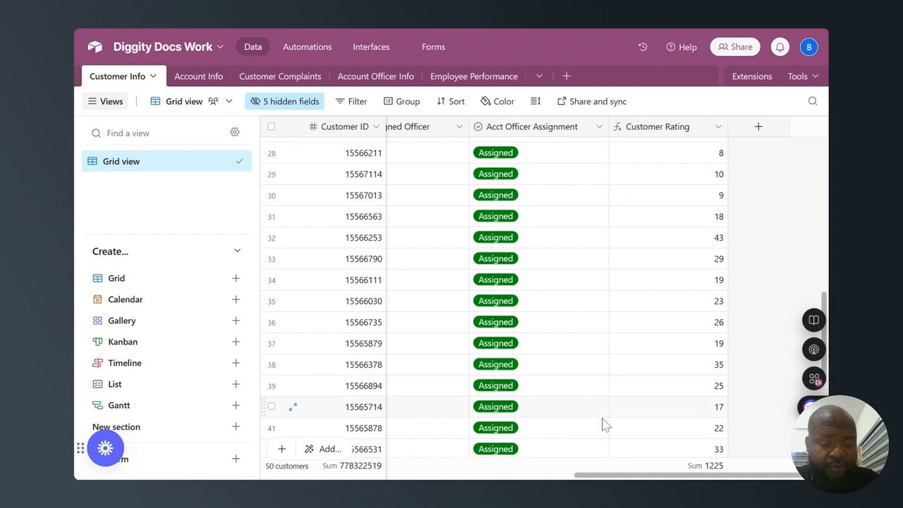
Review the Acct Officer Assignment statuses and Customer Rating values across the Customer Info records.
{"action": "scroll", "coordinate": [675, 362], "scroll_direction": "up", "scroll_amount": 8}
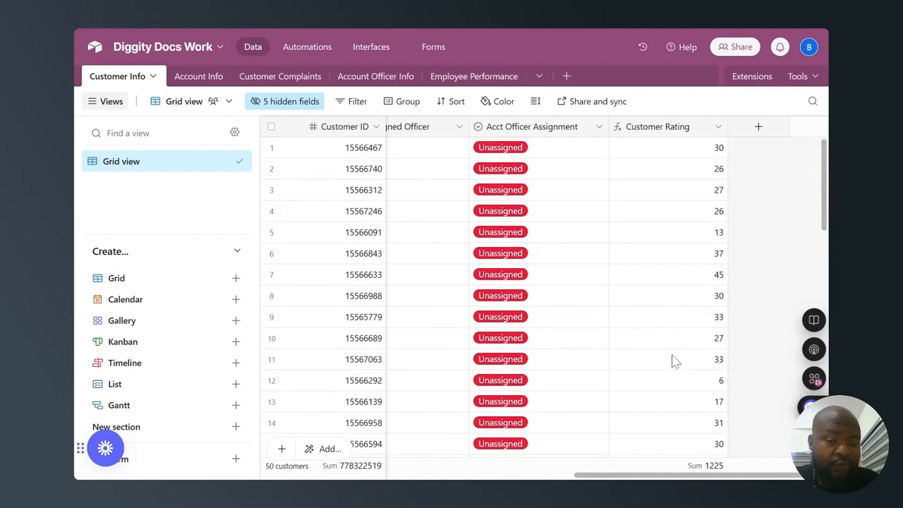
{"action": "scroll", "coordinate": [675, 362], "scroll_direction": "down", "scroll_amount": 6}
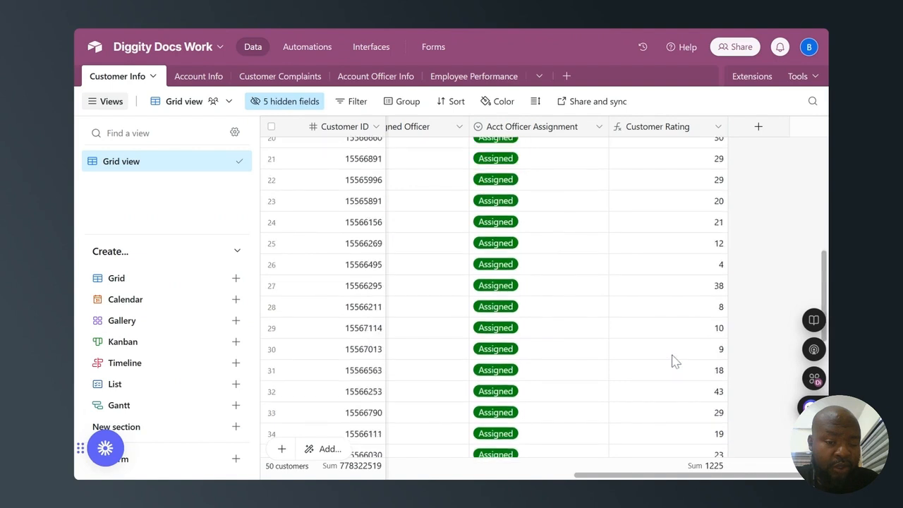
{"action": "scroll", "coordinate": [675, 361], "scroll_direction": "down", "scroll_amount": 2}
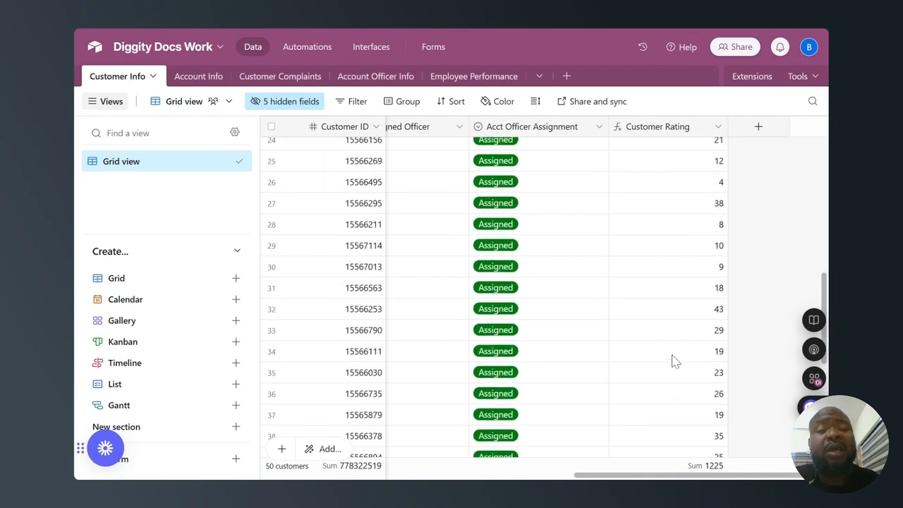
Open the code of Automation 1's Run a script action in the script editor.
{"action": "left_click", "coordinate": [322, 54]}
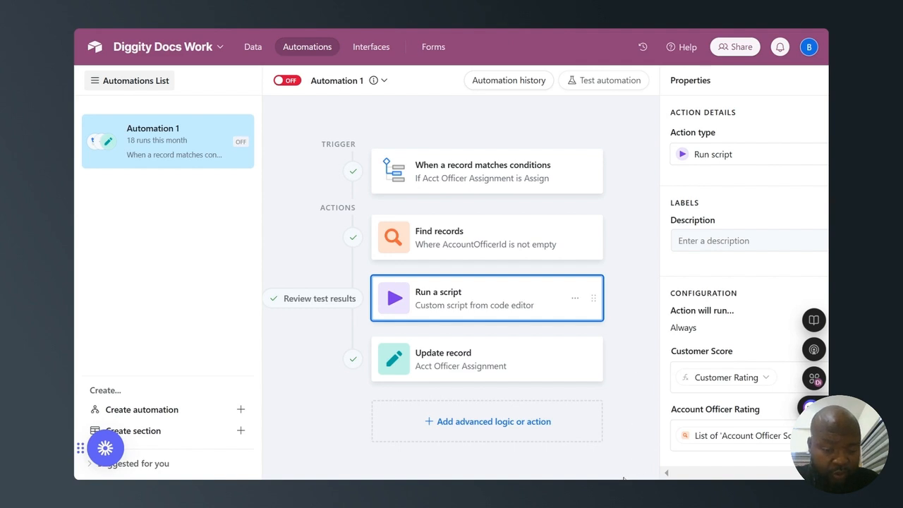
{"action": "scroll", "coordinate": [721, 319], "scroll_direction": "down", "scroll_amount": 4}
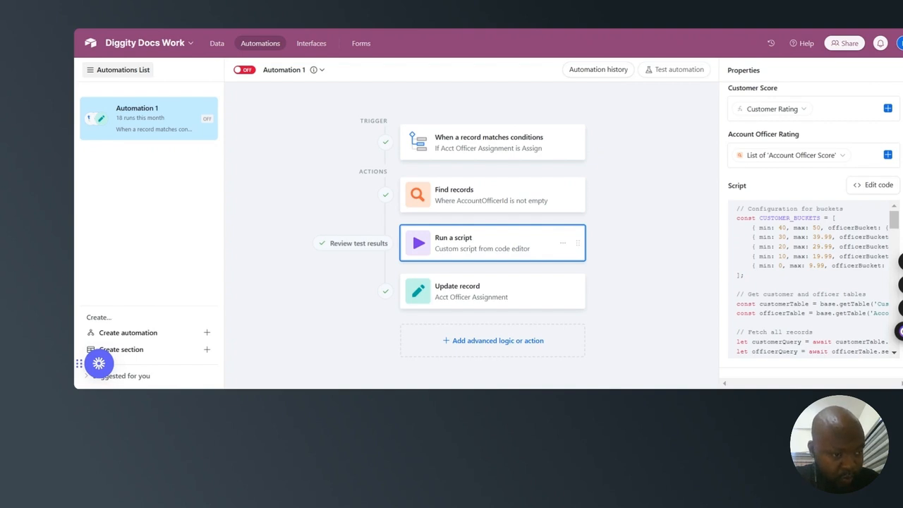
{"action": "left_click", "coordinate": [889, 184]}
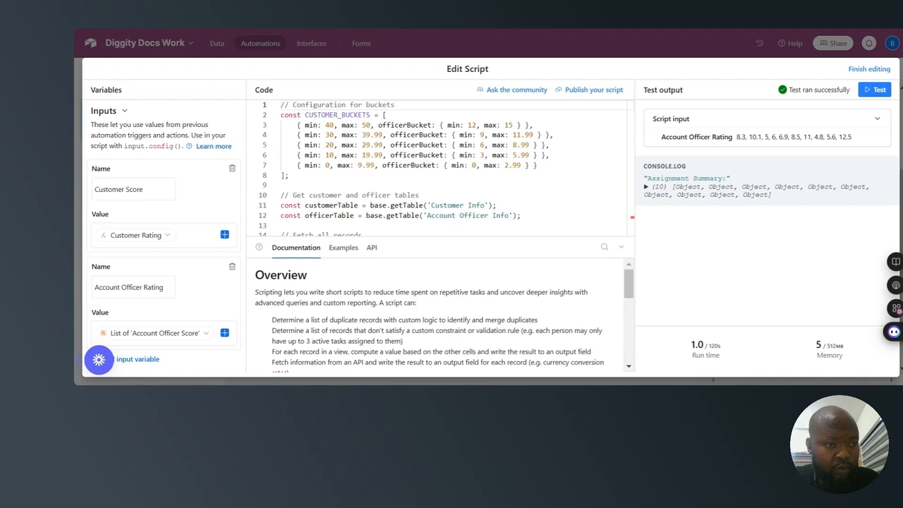
{"action": "key", "text": "super+Left"}
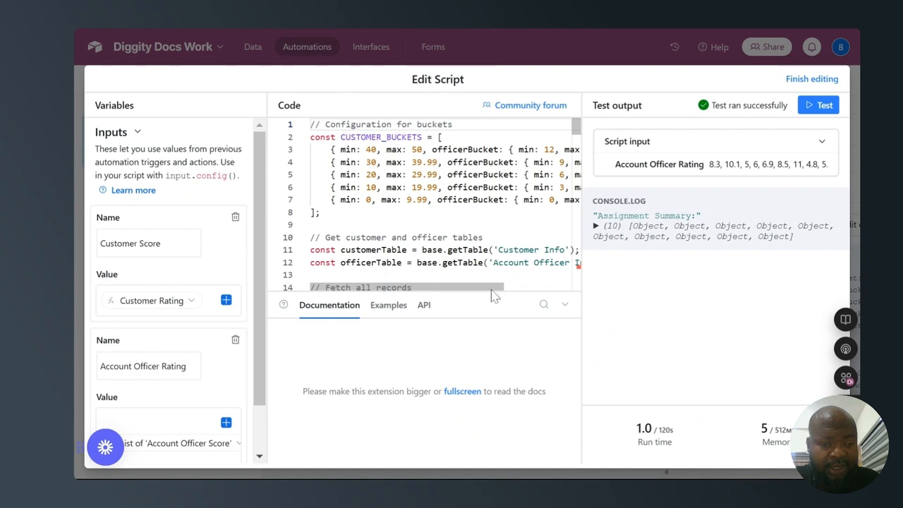
Examine the script's customer bucket ranges, unassigned-customer filter, officer grouping code and input variables, and return to the Customer Info records.
{"action": "mouse_move", "coordinate": [493, 289]}
{"action": "left_mouse_down"}
{"action": "mouse_move", "coordinate": [549, 289]}
{"action": "mouse_move", "coordinate": [505, 290]}
{"action": "left_mouse_up"}
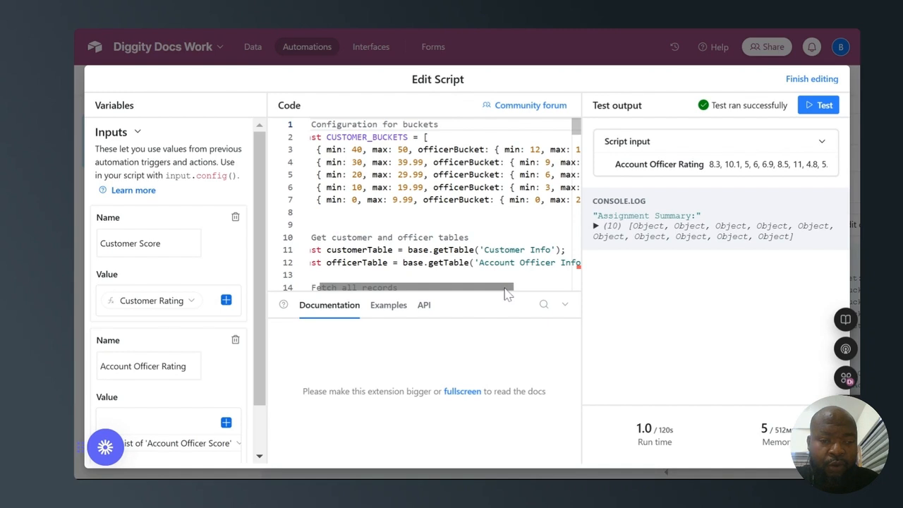
{"action": "left_click_drag", "start_coordinate": [505, 288], "coordinate": [546, 290]}
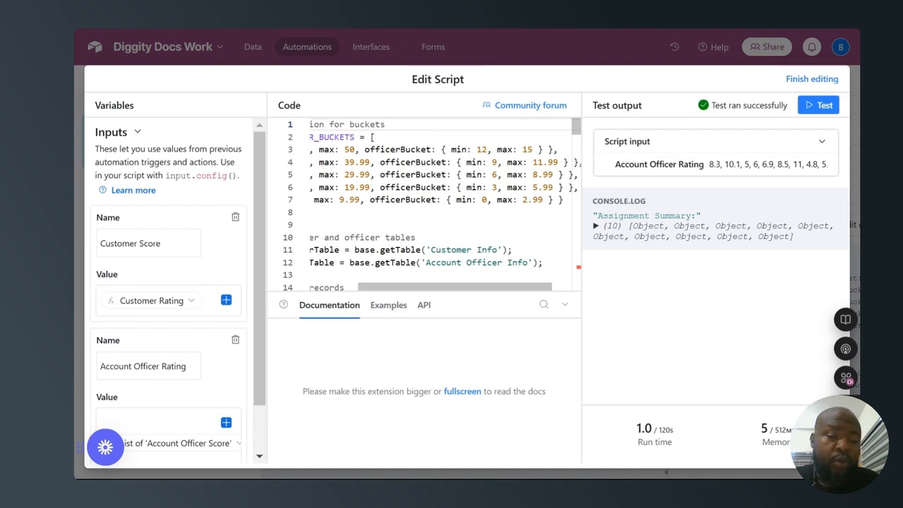
{"action": "scroll", "coordinate": [430, 204], "scroll_direction": "left", "scroll_amount": 2}
{"action": "scroll", "coordinate": [430, 205], "scroll_direction": "down", "scroll_amount": 5}
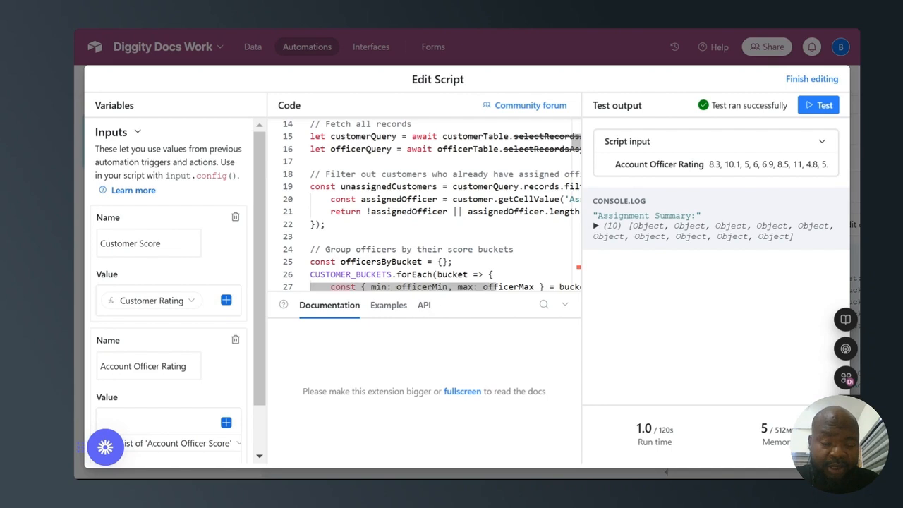
{"action": "scroll", "coordinate": [424, 275], "scroll_direction": "down", "scroll_amount": 1}
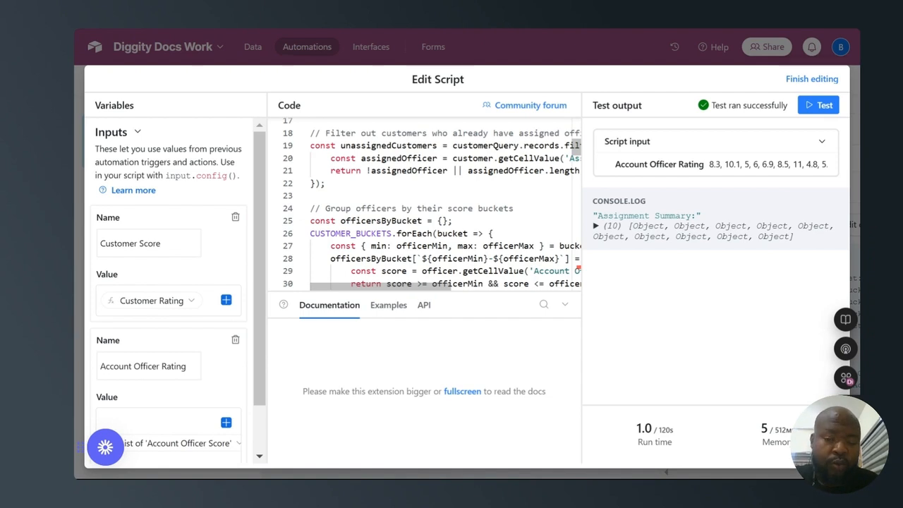
{"action": "scroll", "coordinate": [172, 387], "scroll_direction": "down", "scroll_amount": 2}
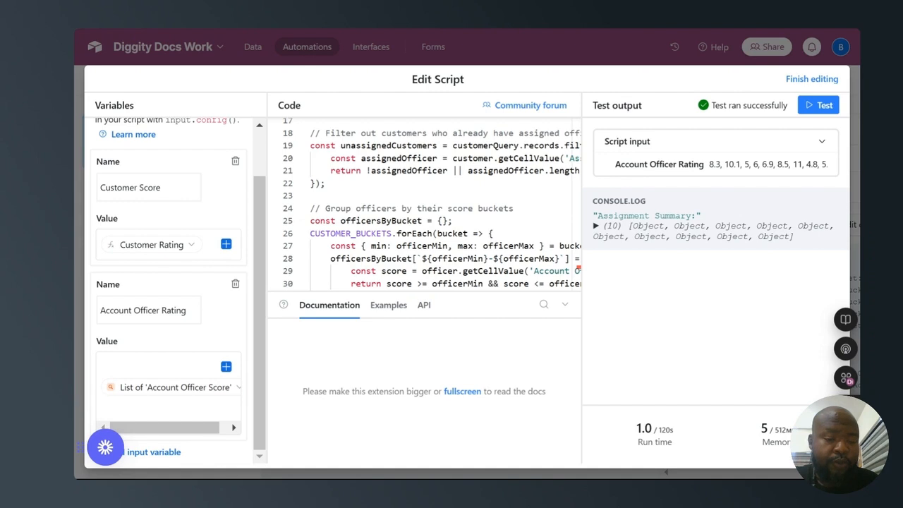
{"action": "scroll", "coordinate": [431, 205], "scroll_direction": "up", "scroll_amount": 1}
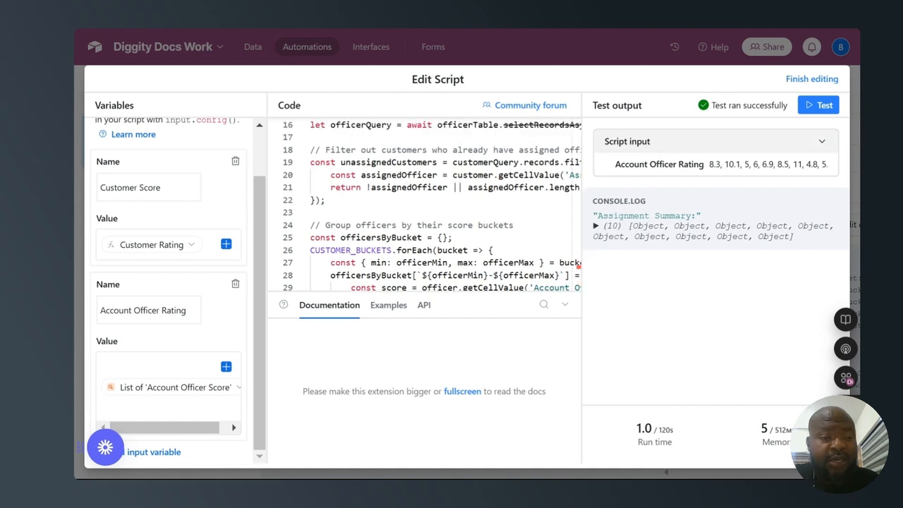
{"action": "left_click", "coordinate": [805, 111]}
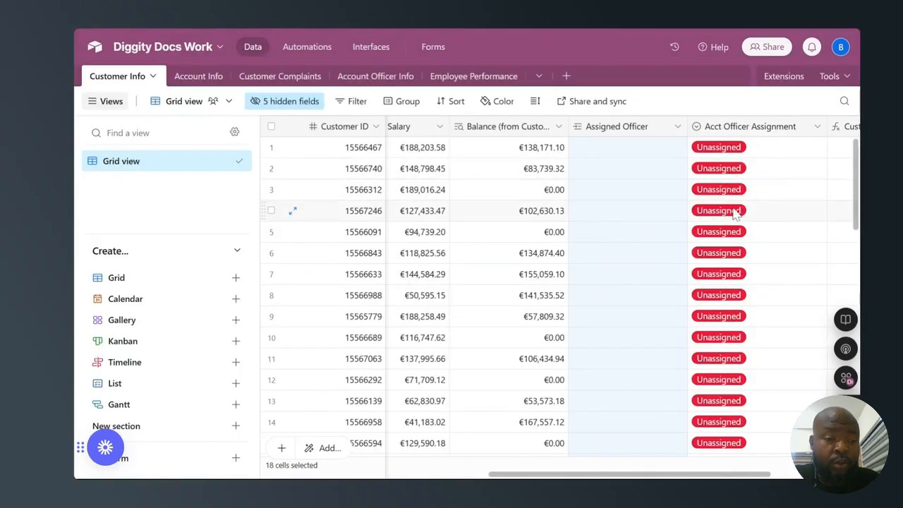
Set the first customer's Acct Officer Assignment to Assign to trigger the officer matching, and mark the first 18 customers as Assigned.
{"action": "left_click", "coordinate": [768, 152]}
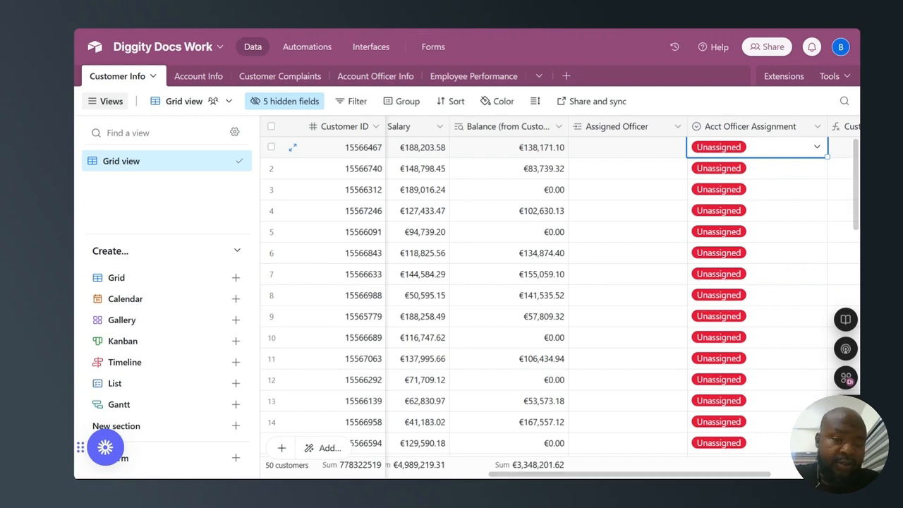
{"action": "left_click", "coordinate": [817, 146]}
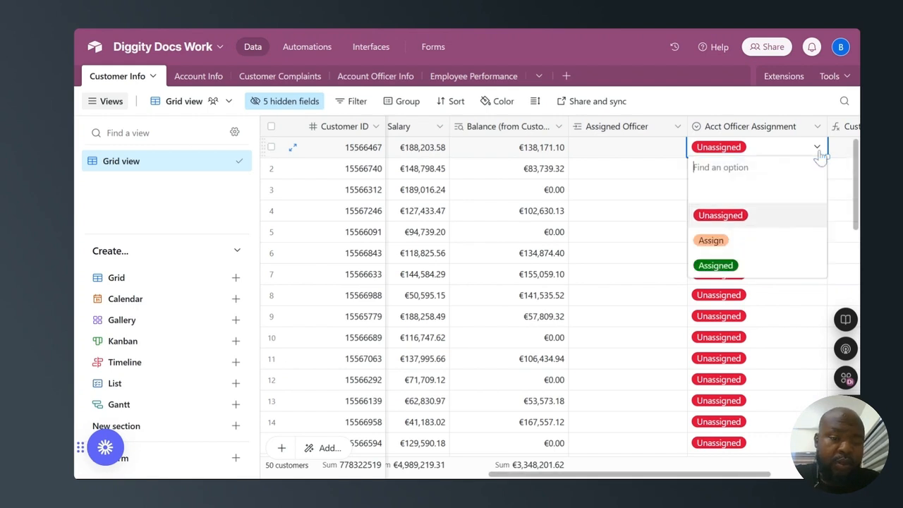
{"action": "left_click", "coordinate": [712, 240]}
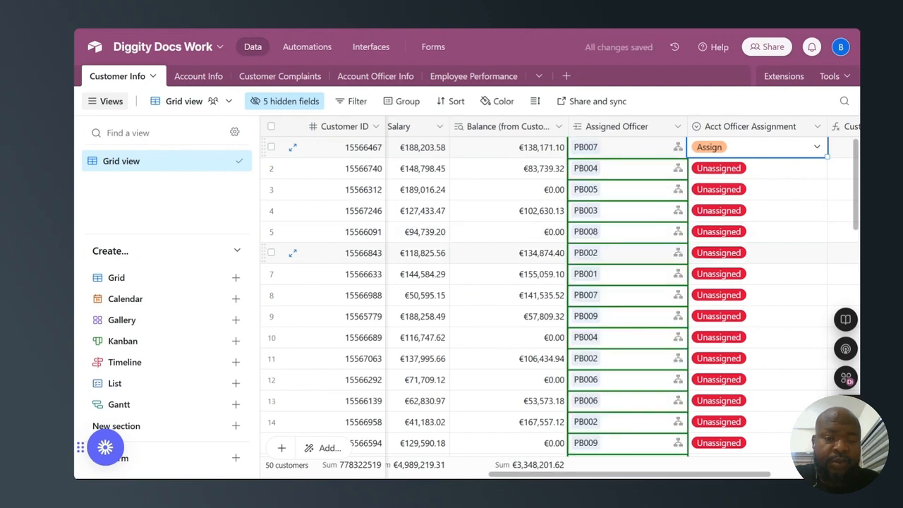
{"action": "left_click_drag", "start_coordinate": [826, 156], "coordinate": [585, 292]}
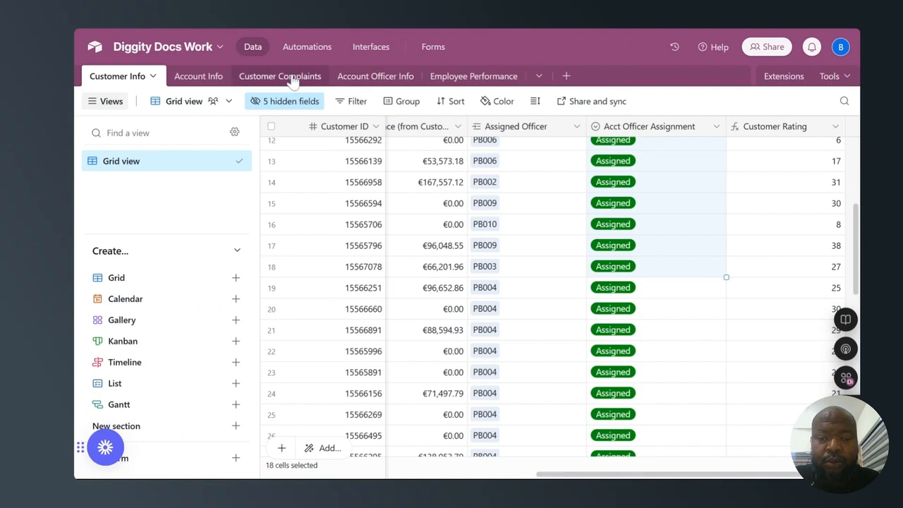
Review the linked customers beside each officer's years of experience and score in the Account Officer Info table.
{"action": "left_click", "coordinate": [361, 82]}
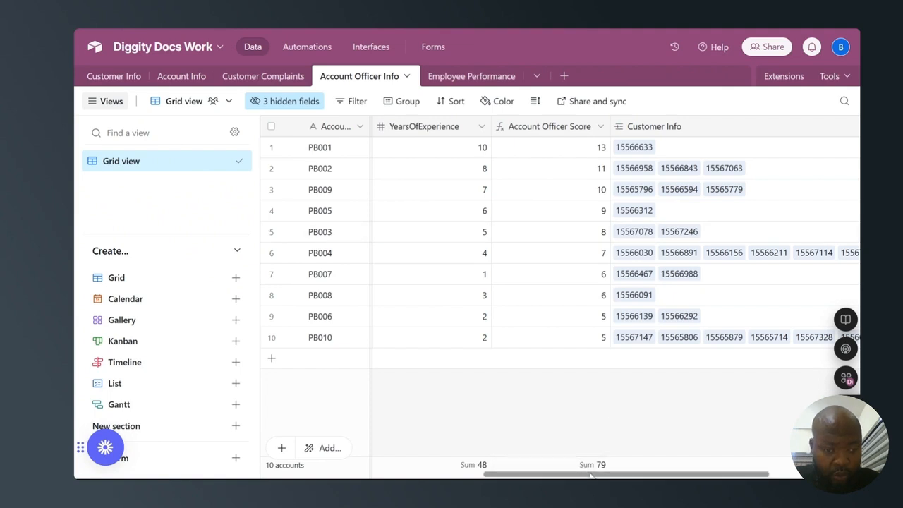
{"action": "left_click_drag", "start_coordinate": [590, 476], "coordinate": [546, 478]}
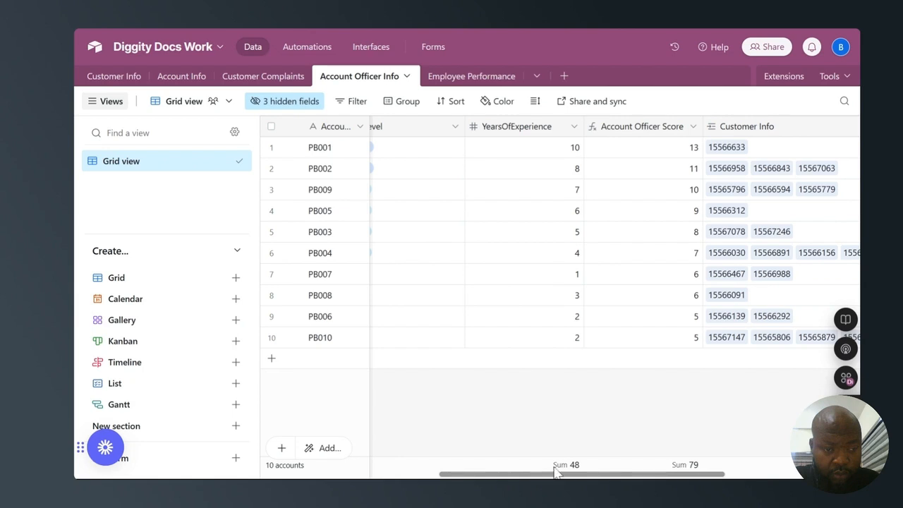